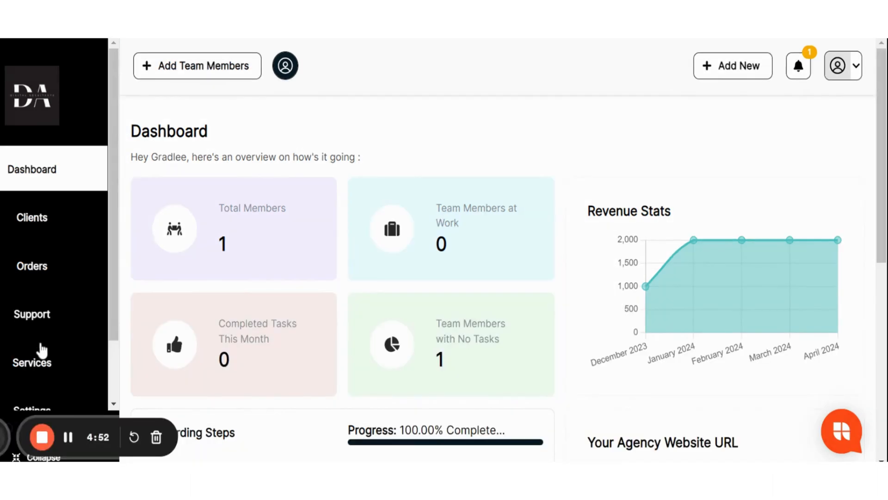
- Open the Services page and start adding a new service package
scroll(41, 349, down, 2)
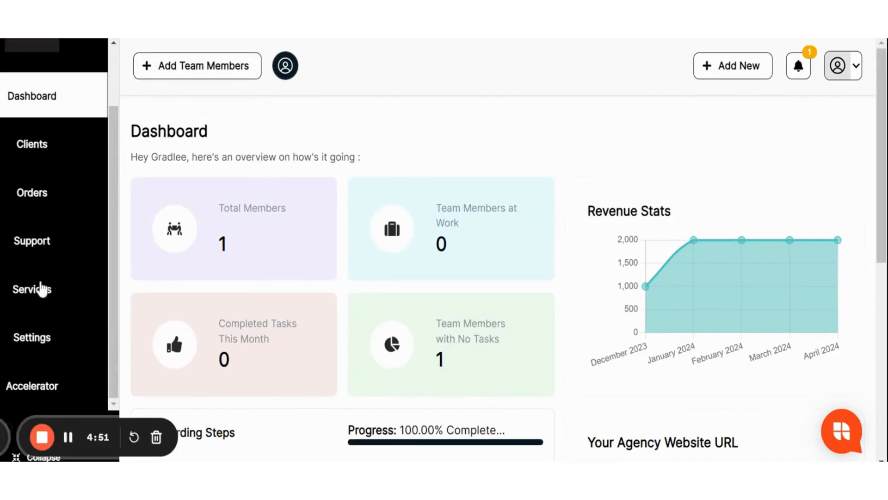
click(41, 295)
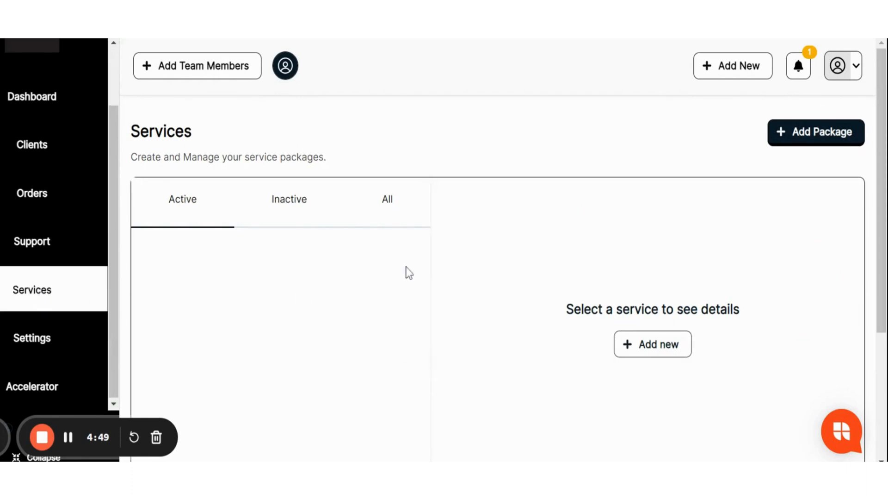
scroll(407, 272, down, 5)
scroll(406, 271, up, 5)
scroll(409, 272, down, 2)
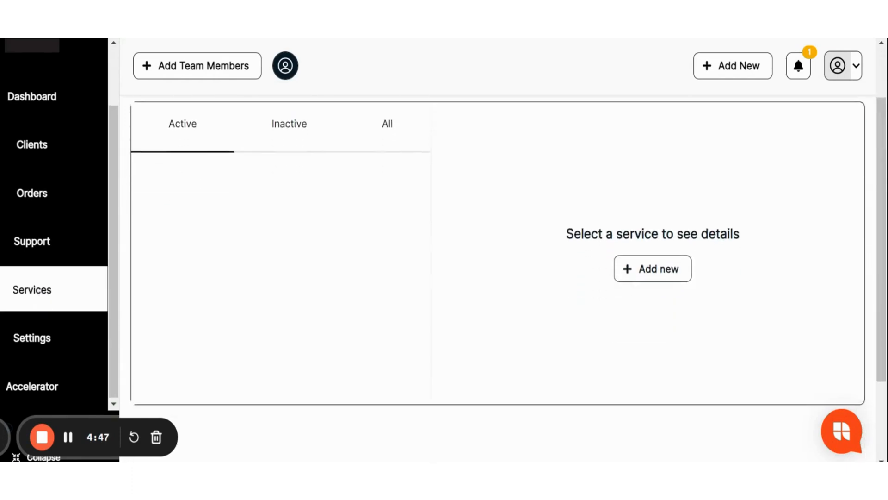
scroll(409, 273, up, 2)
scroll(409, 273, down, 2)
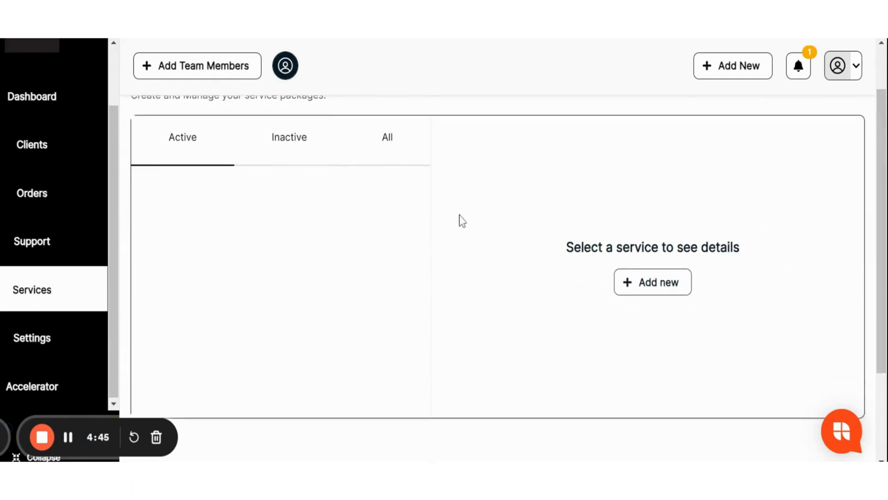
click(636, 288)
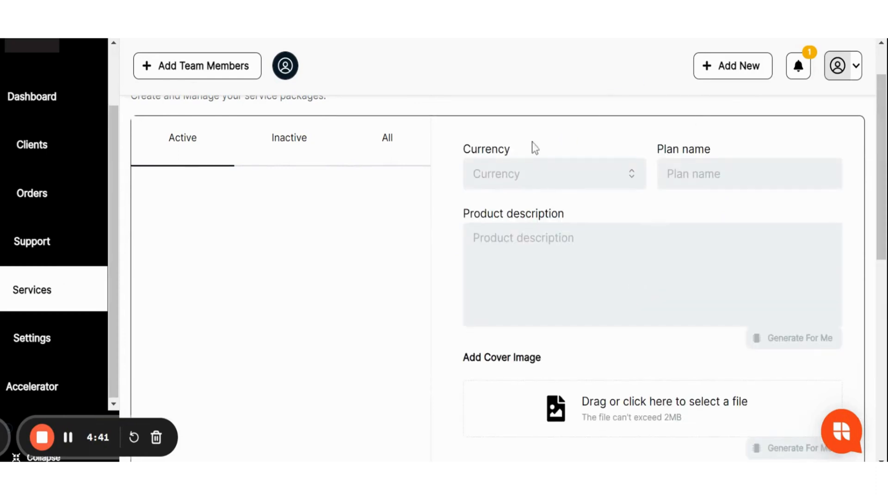
- Set the new service package's currency to USD - United States Dollar
scroll(853, 238, down, 10)
scroll(852, 237, up, 8)
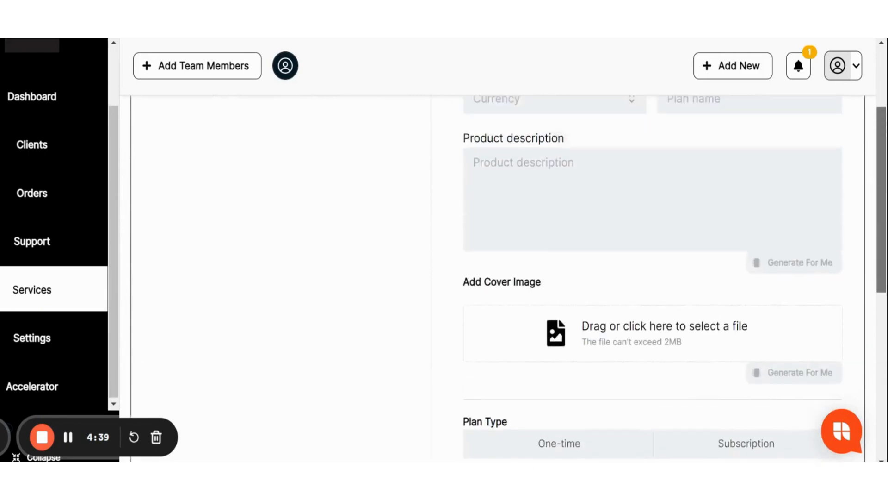
scroll(652, 277, down, 6)
scroll(652, 277, up, 8)
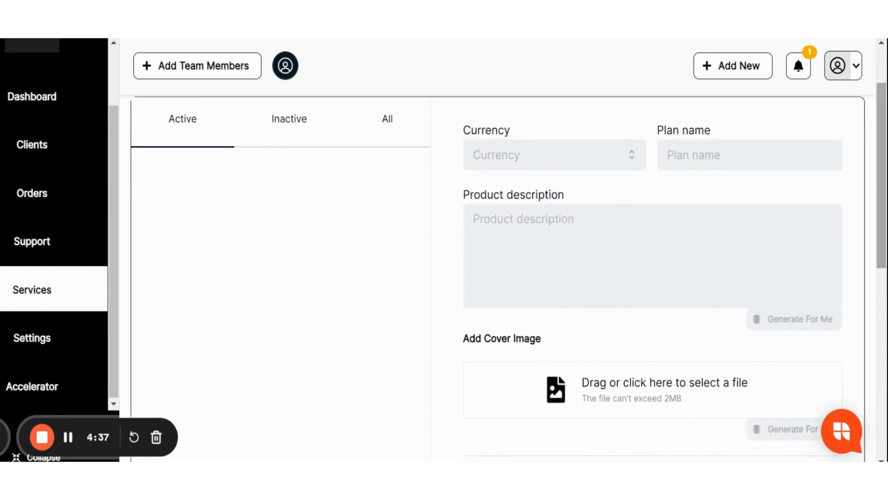
click(620, 168)
click(566, 196)
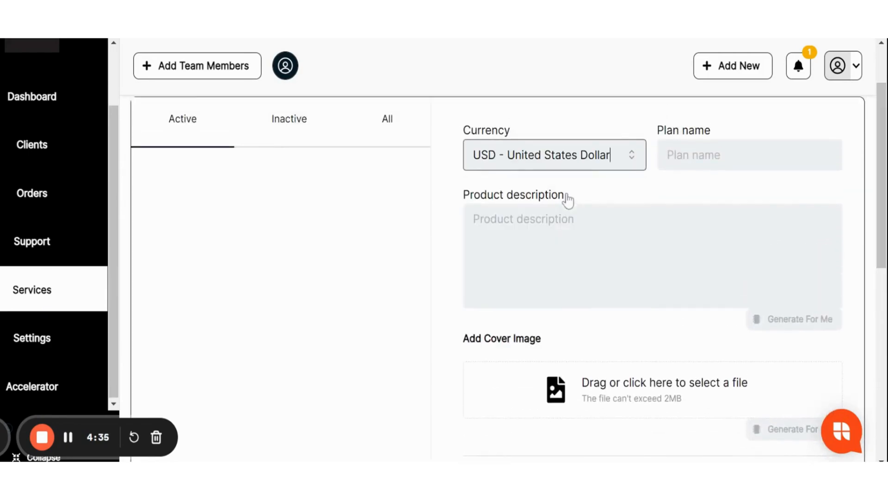
- Name the plan "Cloud Data Storage"
key(Tab)
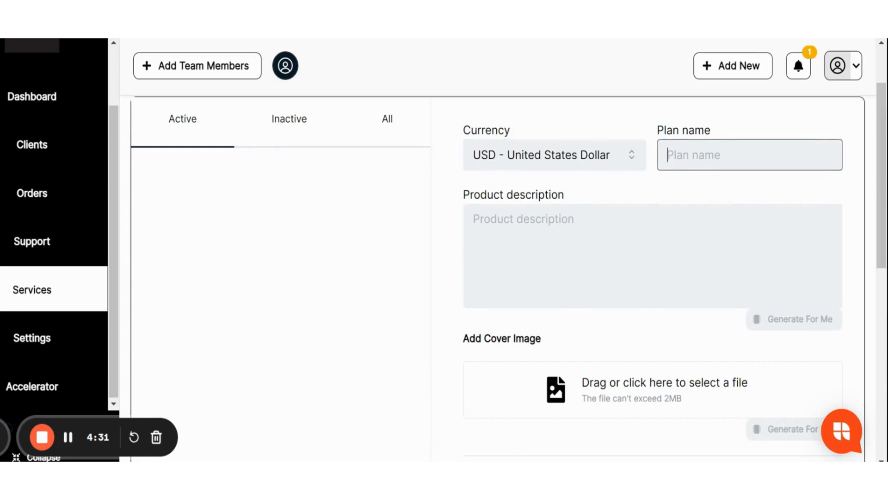
scroll(874, 152, up, 2)
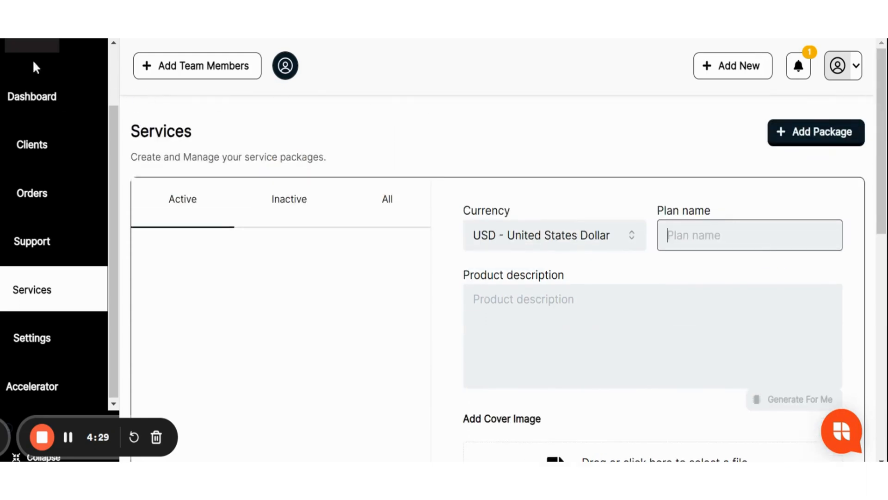
scroll(830, 168, down, 3)
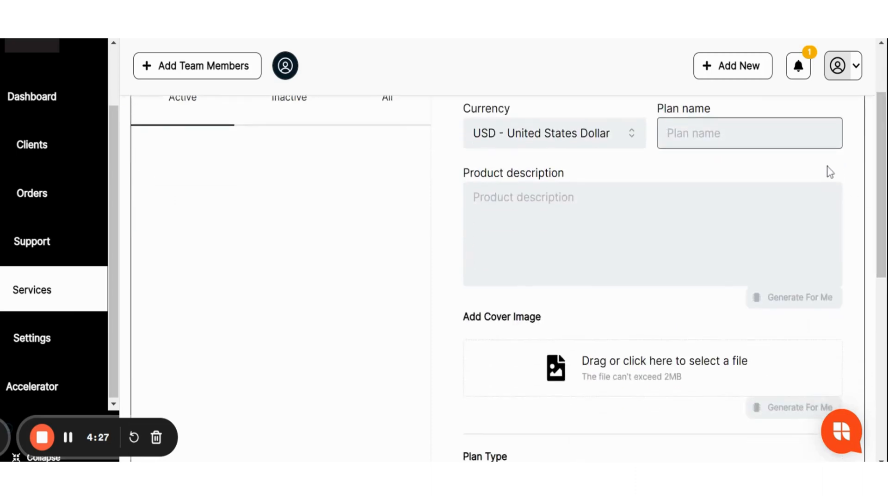
text(Cloud D)
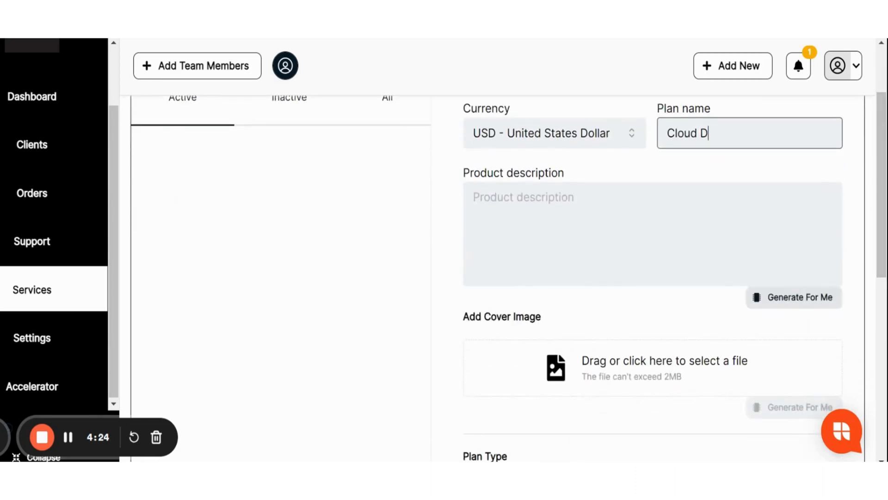
text(ata Storage)
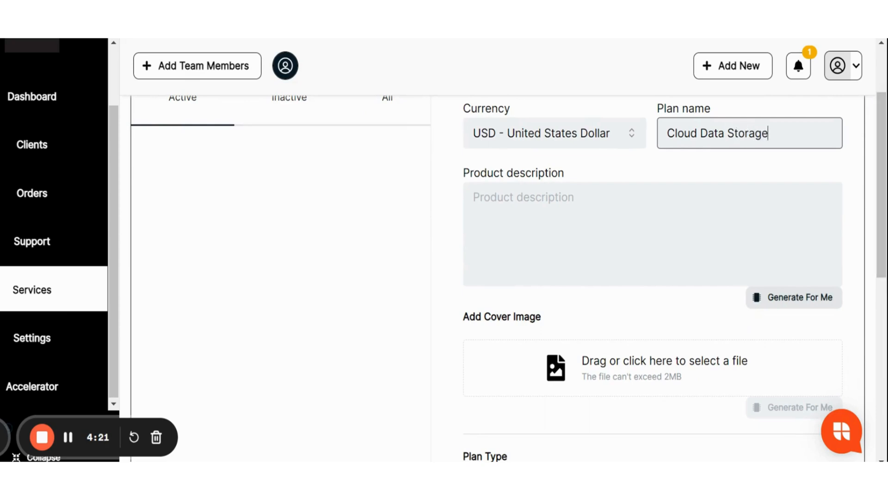
- Have the product description and the cover image generated automatically for the plan
key(Tab)
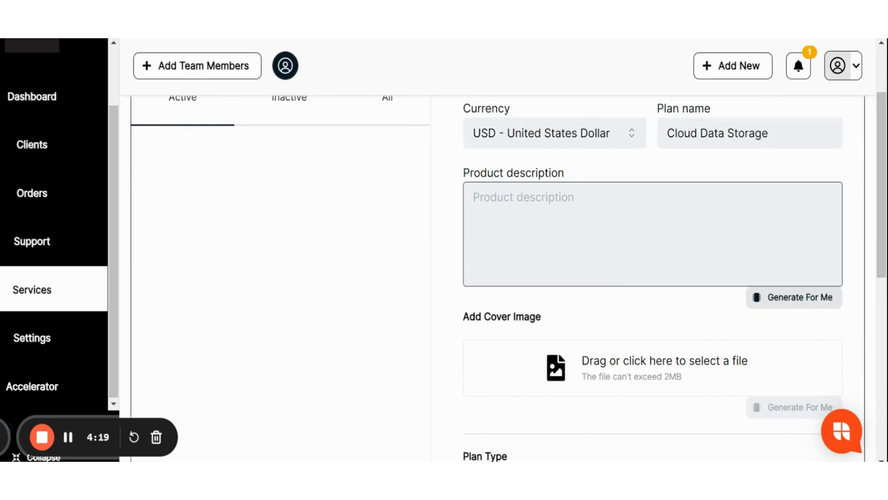
click(793, 303)
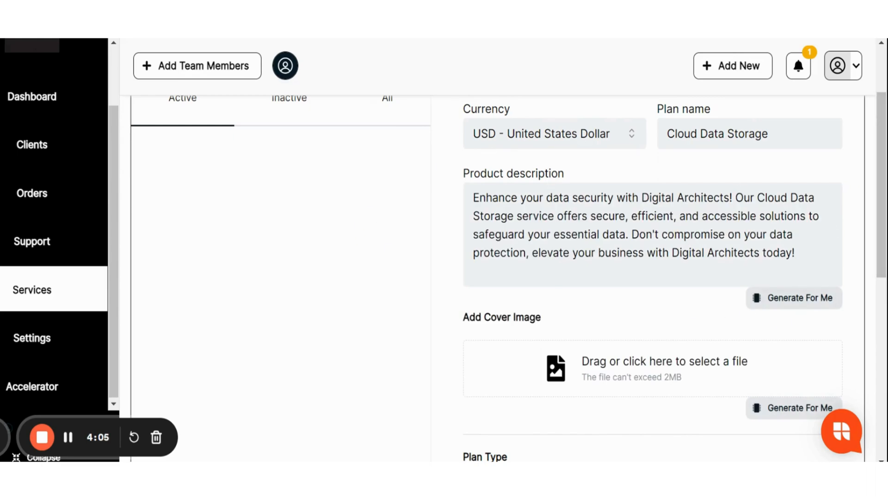
scroll(737, 186, down, 2)
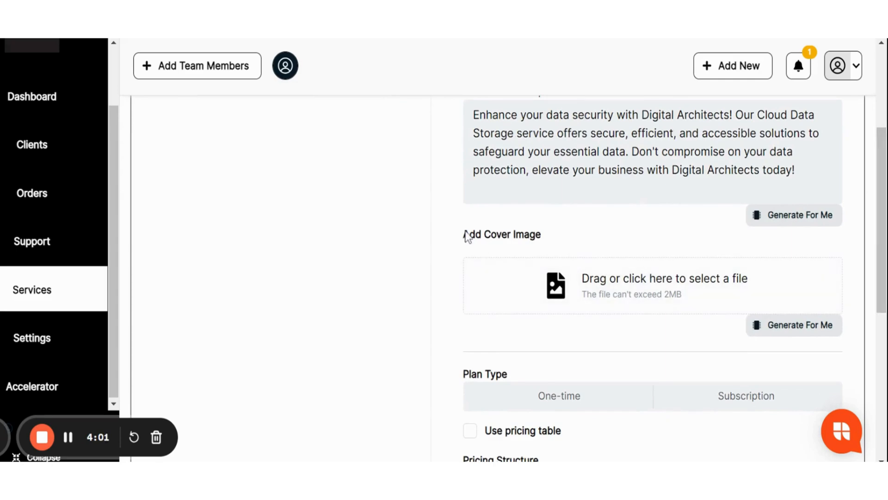
drag(462, 235, 559, 241)
click(559, 241)
click(803, 329)
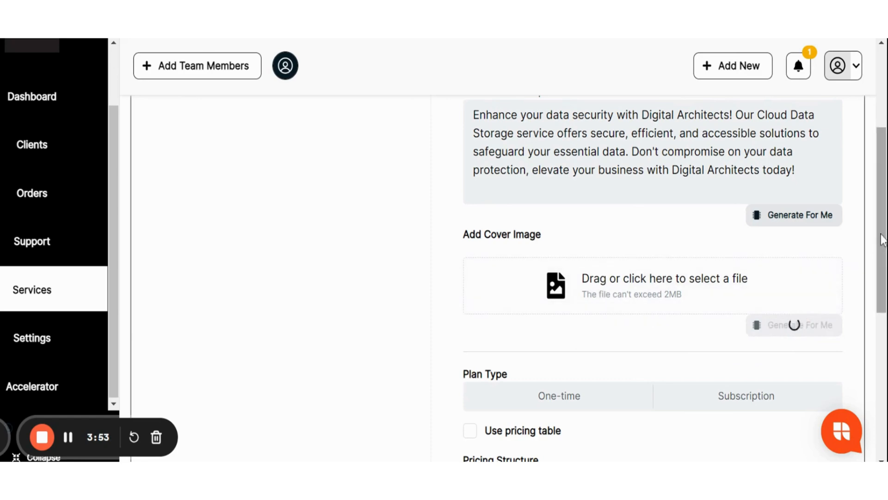
- Compare the One-time and Subscription plan types and set the plan type to One-time
drag(882, 239, 884, 301)
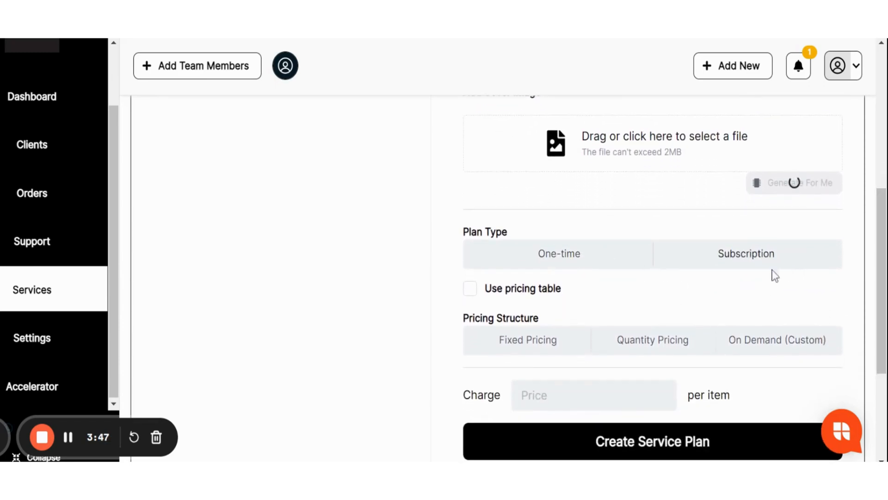
click(561, 258)
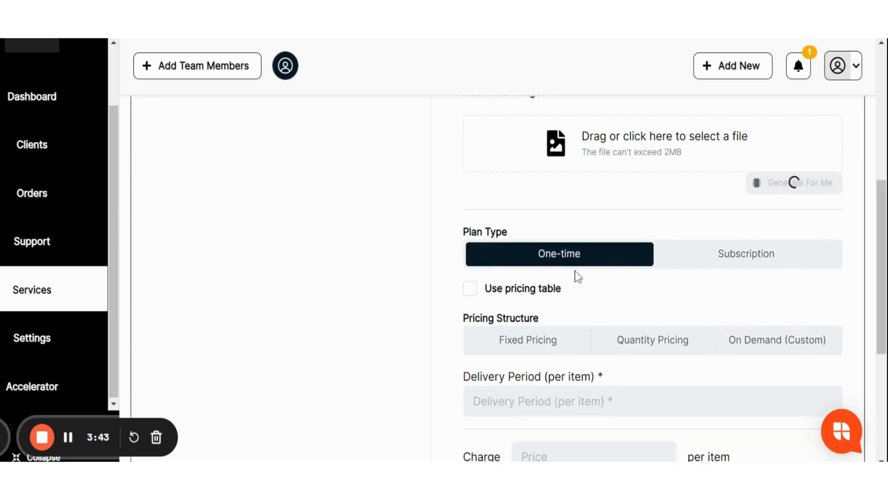
click(738, 257)
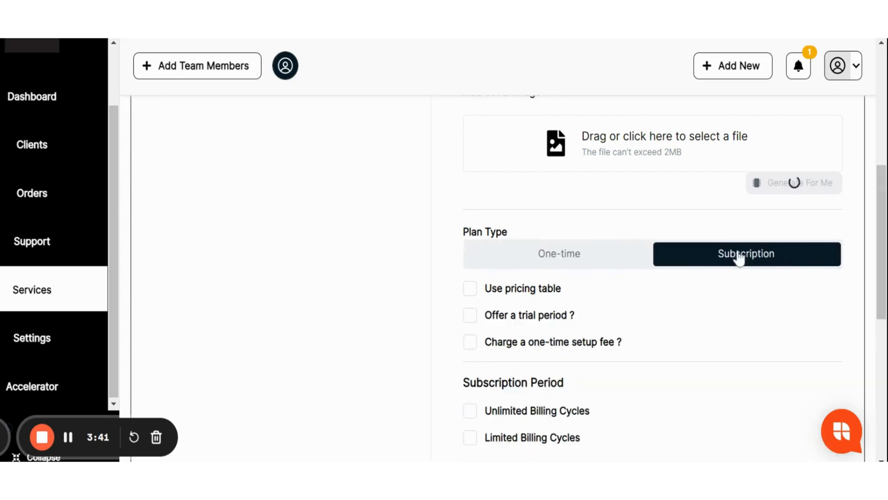
click(573, 260)
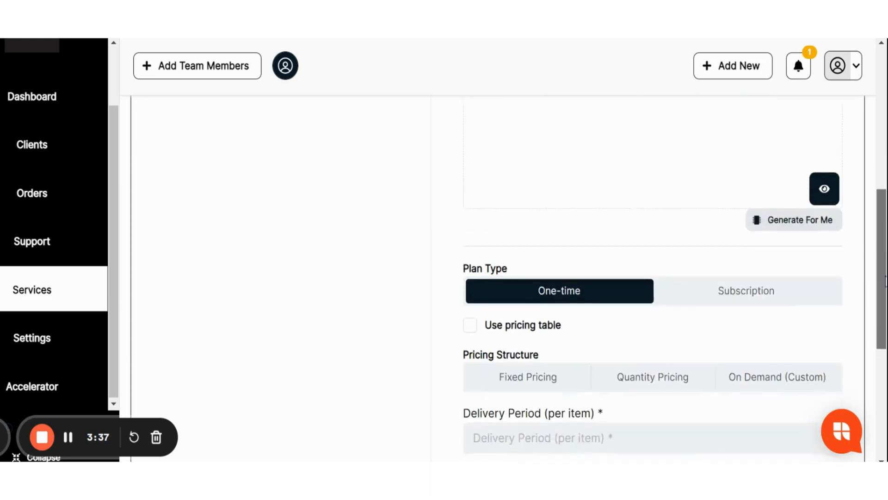
- Compare the form with and without the pricing table and leave the pricing table option enabled
scroll(751, 301, down, 2)
click(474, 250)
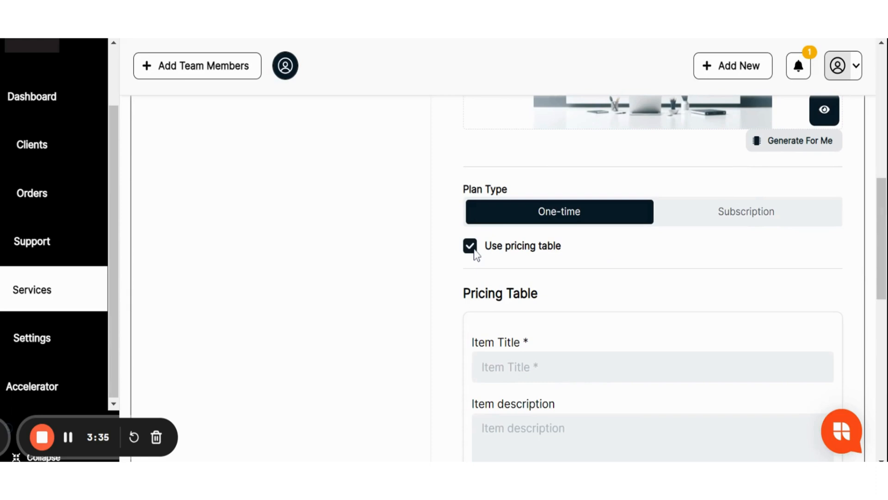
scroll(502, 266, down, 6)
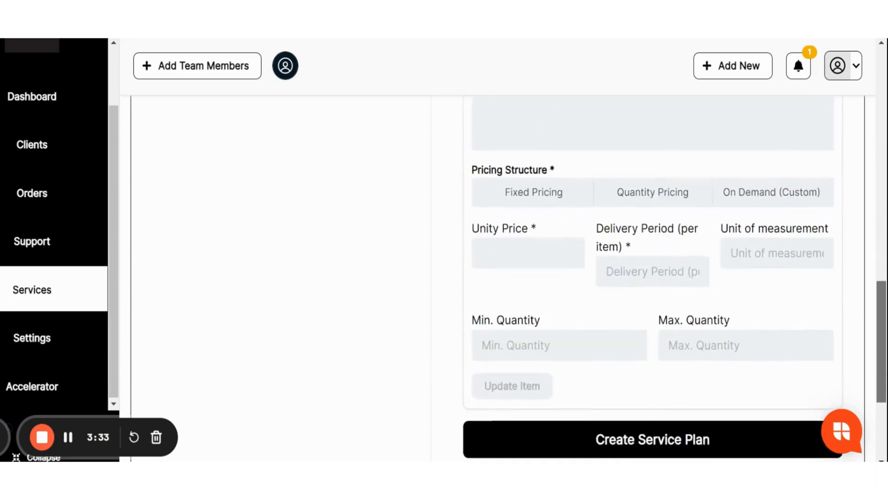
scroll(878, 277, up, 7)
click(509, 202)
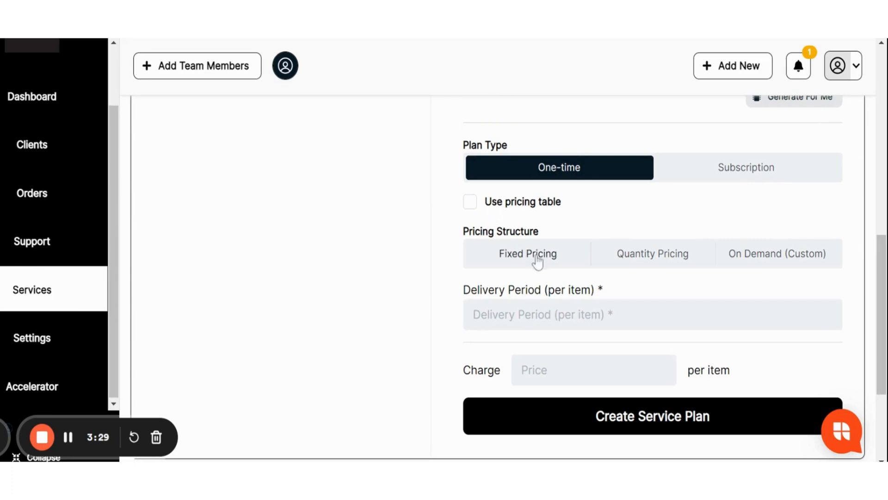
click(472, 205)
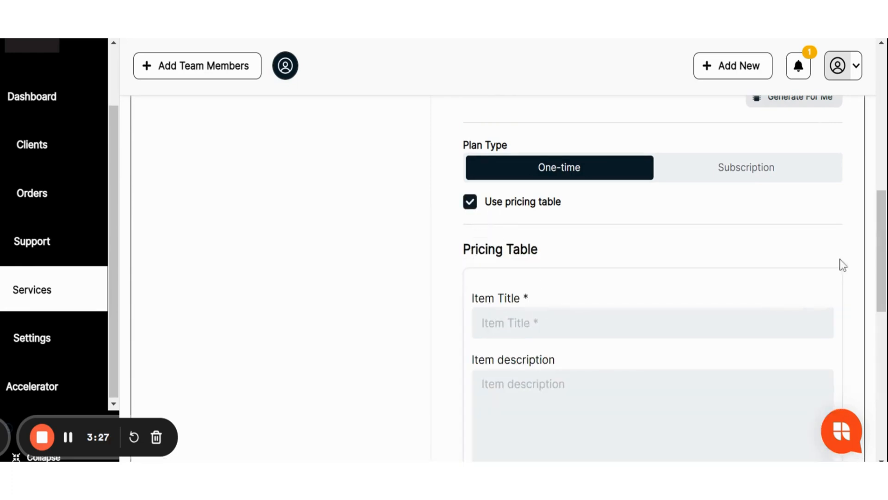
- Set the pricing table item to Fixed Pricing with a price of $100.00, a delivery period of 2 and Gb as the unit of measurement
scroll(843, 265, down, 5)
click(541, 293)
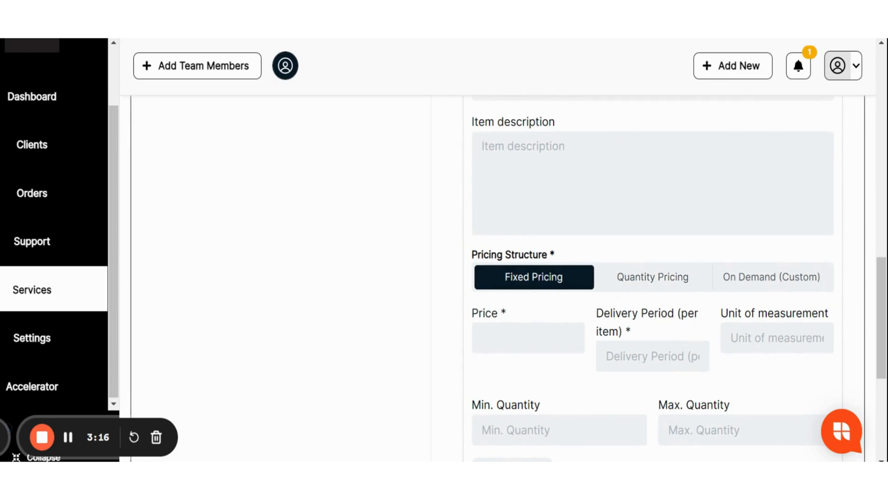
click(528, 337)
text(100)
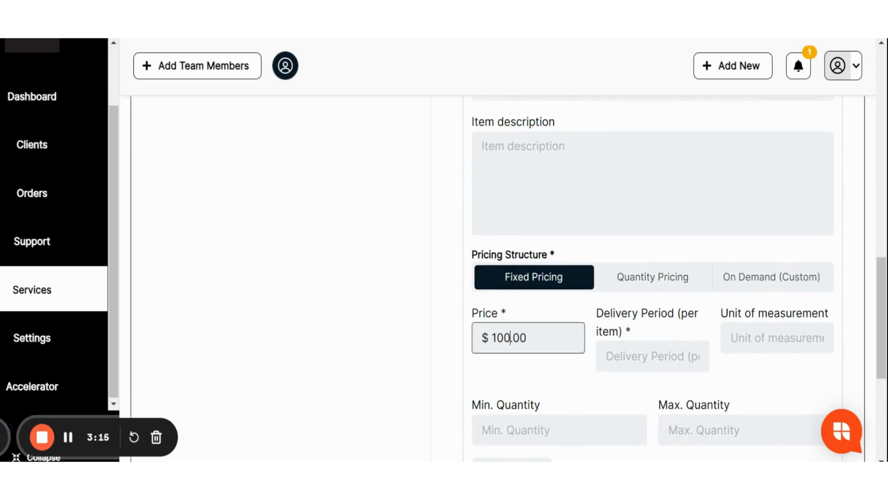
click(653, 356)
text(2)
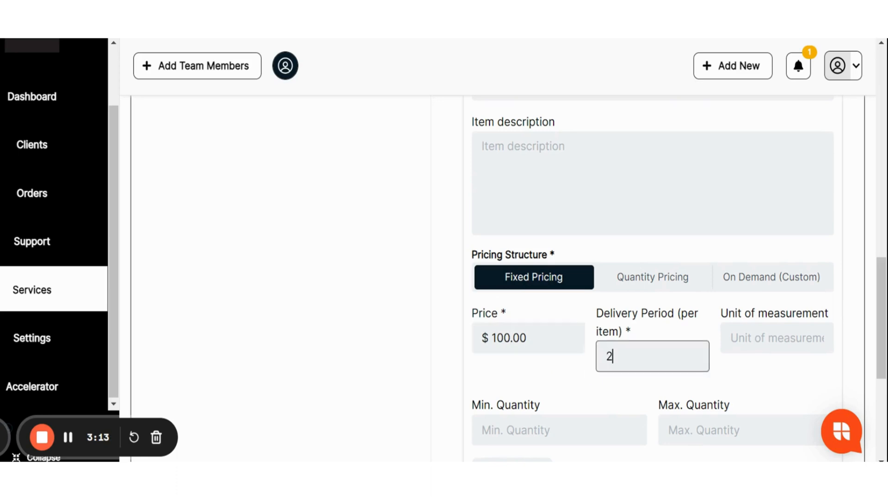
click(777, 337)
text(Gb)
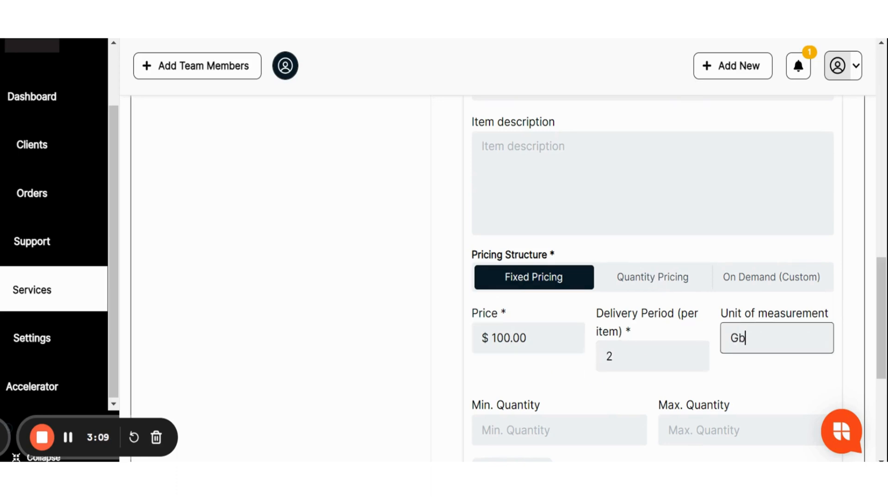
- Set the pricing item's minimum quantity to 100 and its maximum quantity to 512
click(569, 420)
text(100)
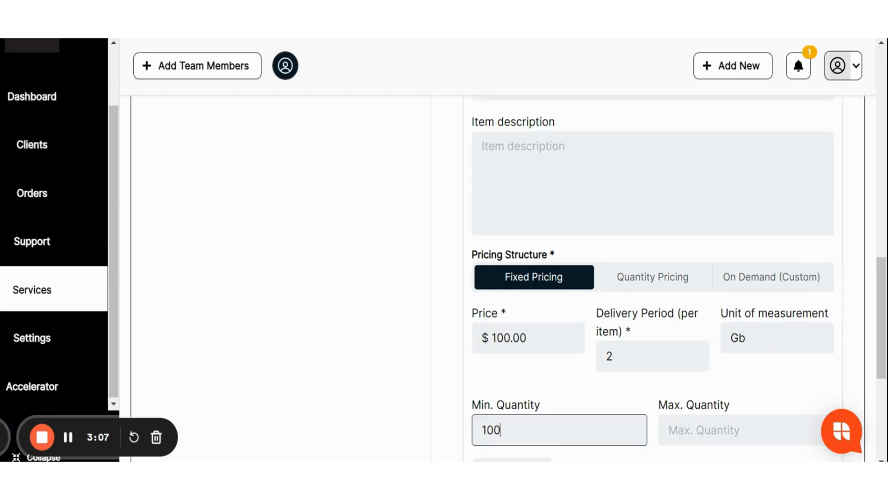
click(739, 432)
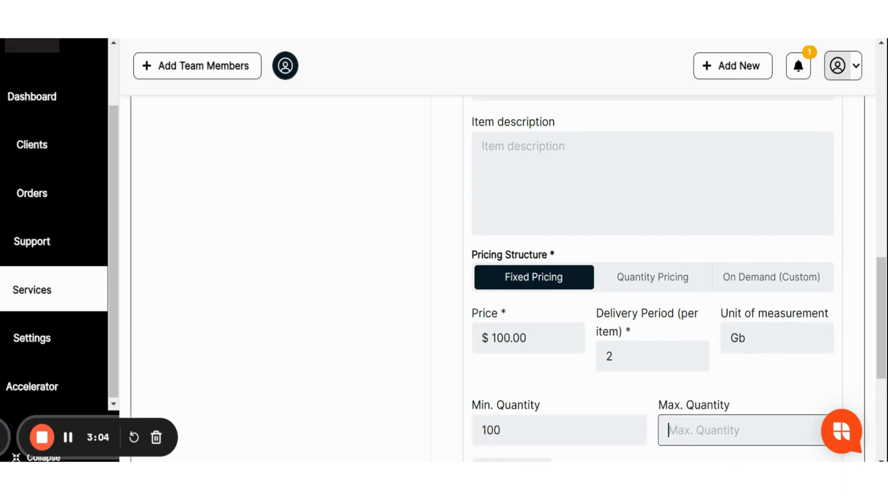
text(512)
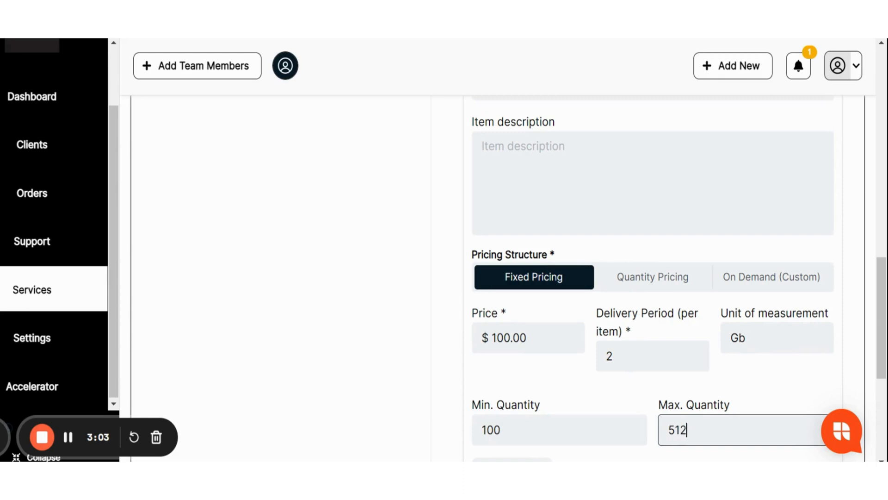
- Switch the item's pricing structure to Quantity Pricing
scroll(653, 277, down, 2)
mouse_move(881, 322)
mouse_down()
mouse_move(881, 309)
mouse_move(874, 323)
mouse_up()
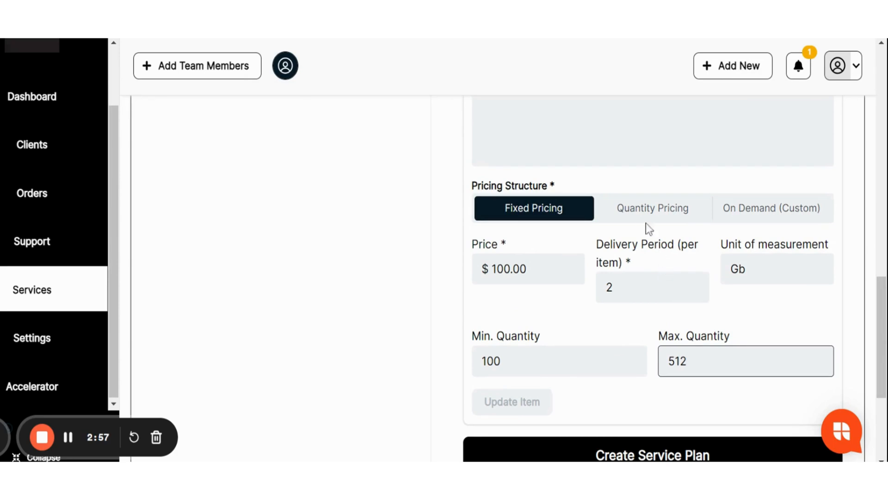
click(637, 209)
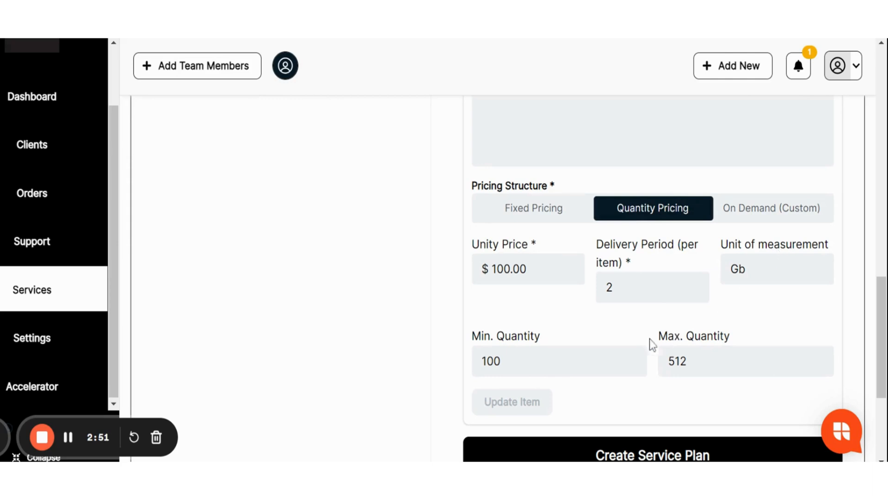
scroll(865, 282, up, 5)
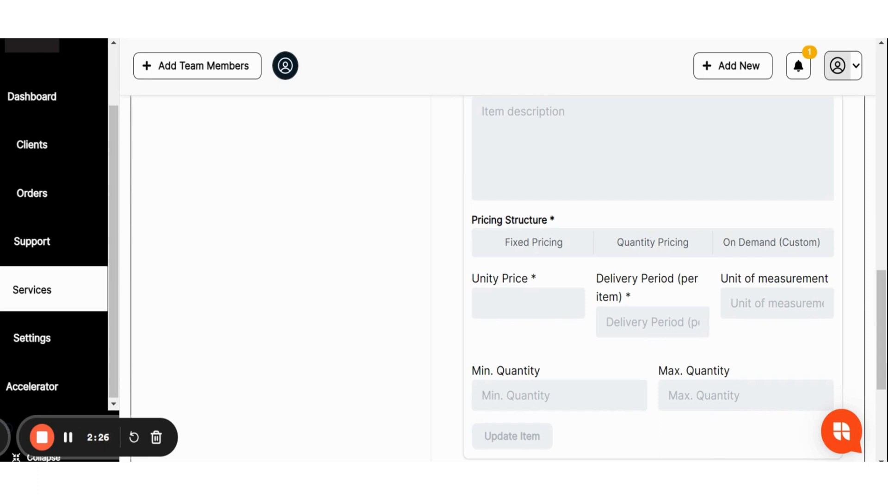
- Switch the pricing table item's pricing structure to On Demand (Custom) and review its remaining fields
click(806, 243)
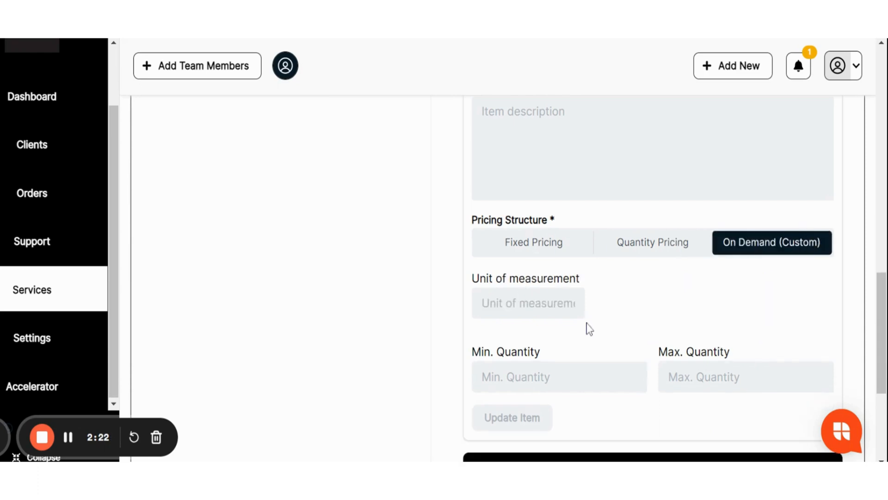
scroll(881, 342, down, 3)
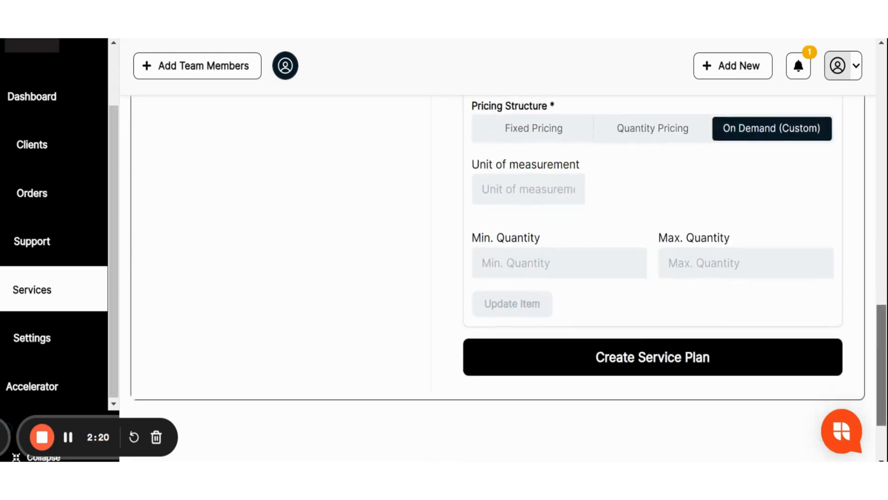
scroll(881, 342, up, 5)
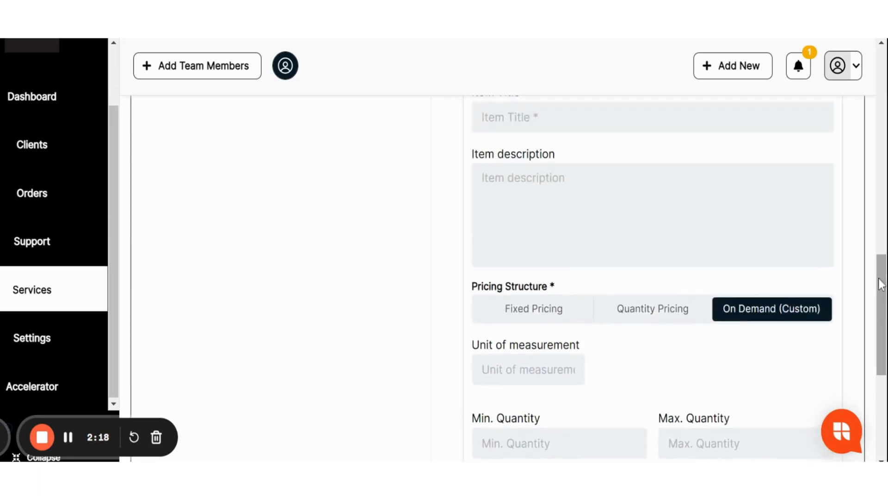
- Change the plan type to Subscription and enable both the trial period offer and the one-time setup fee
scroll(876, 270, up, 10)
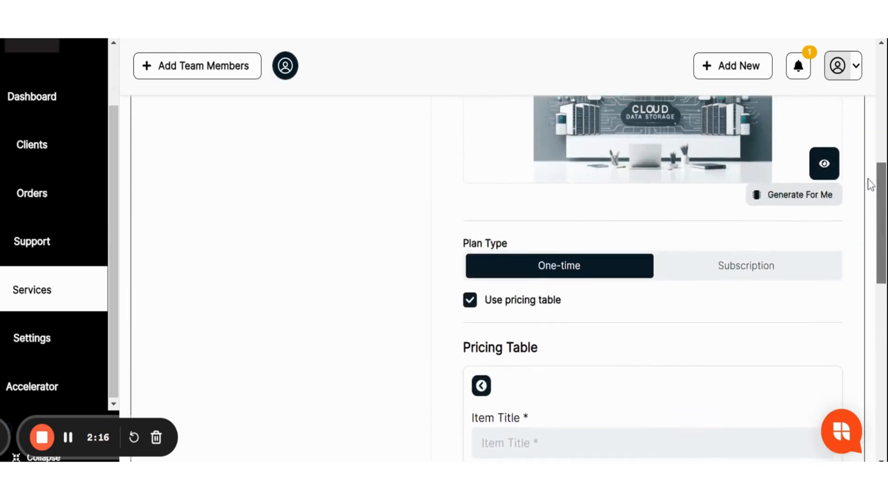
click(751, 272)
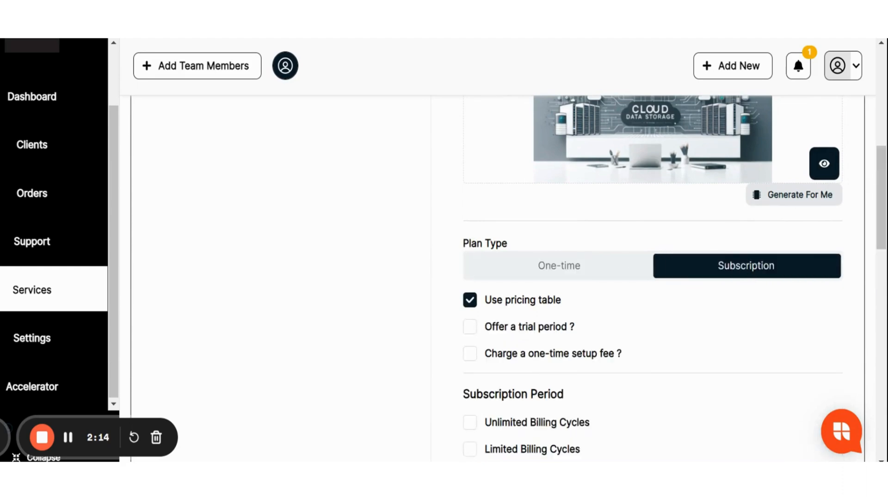
scroll(518, 220, down, 5)
scroll(518, 220, up, 3)
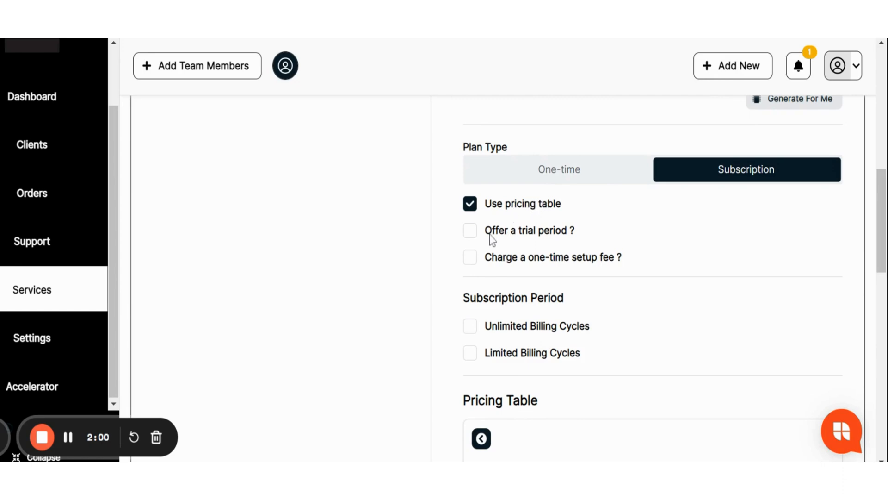
click(470, 234)
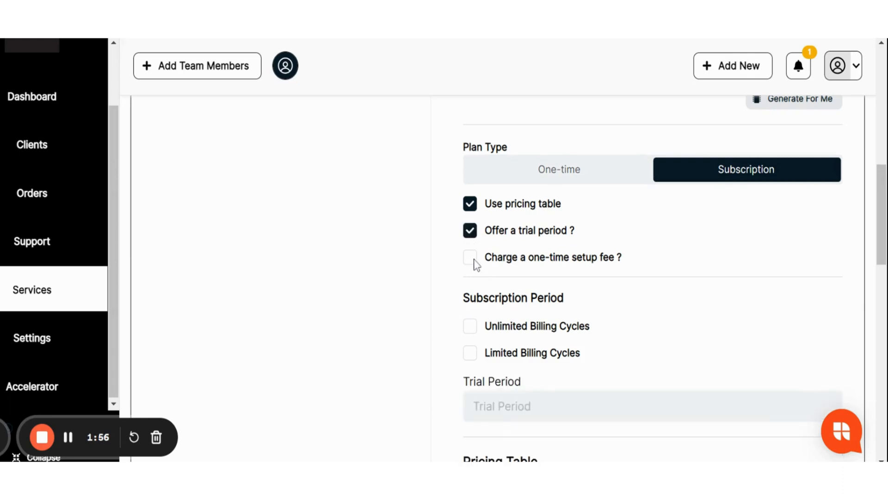
click(474, 260)
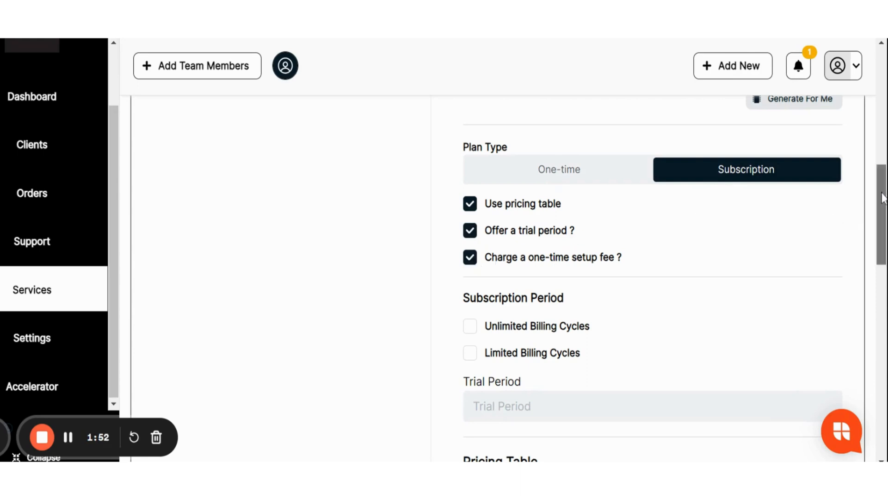
- Turn off the pricing table and the one-time setup fee, and set the subscription period to Limited Billing Cycles
drag(875, 199, 859, 208)
click(470, 168)
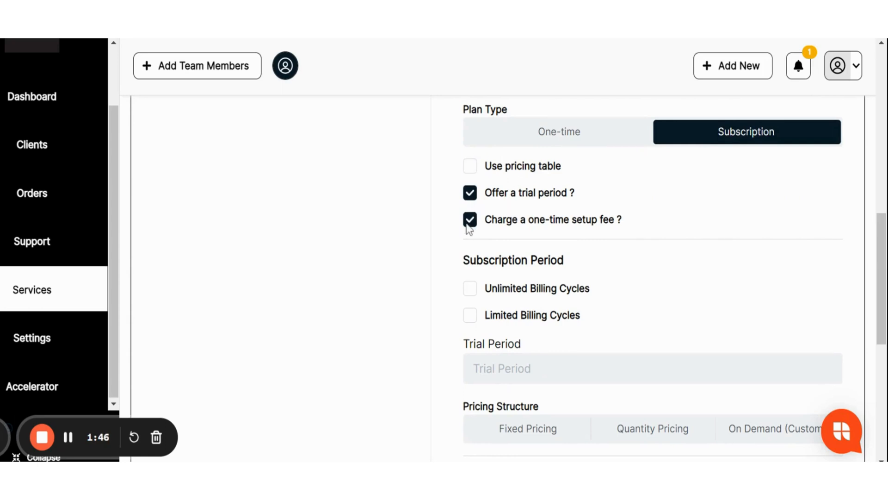
click(468, 295)
click(471, 317)
click(469, 222)
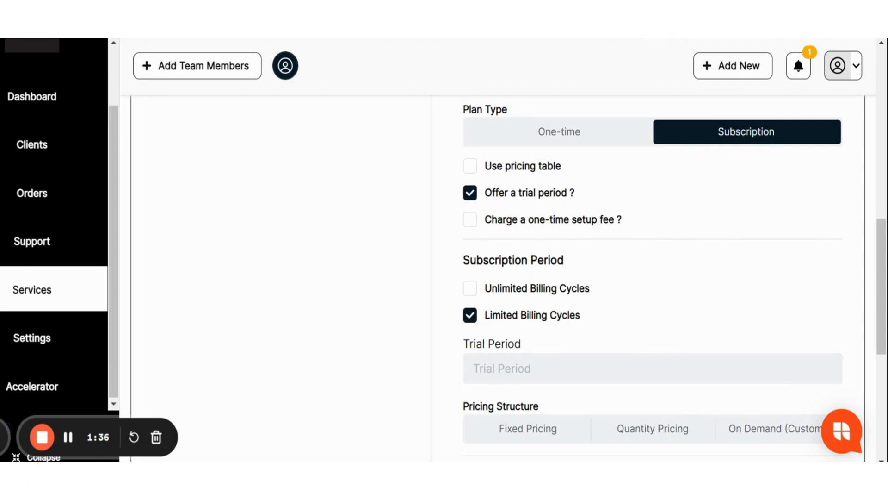
- Set the subscription's trial period to 1
drag(885, 240, 884, 289)
click(475, 210)
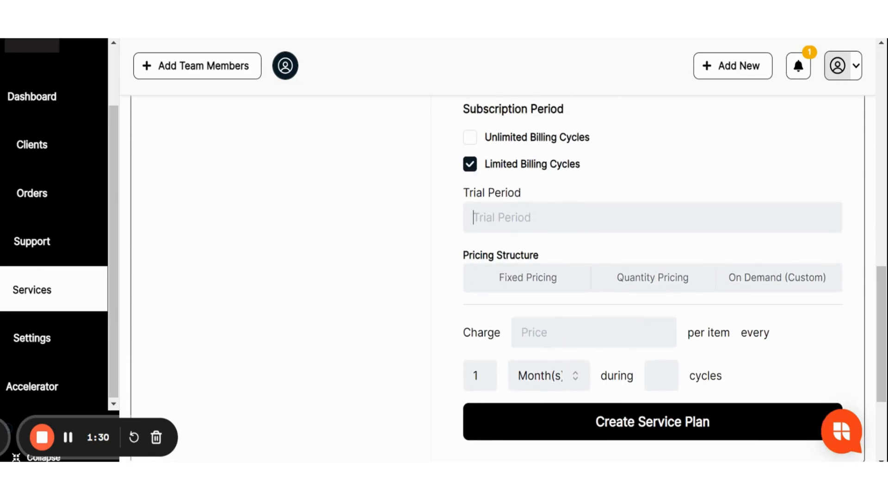
text(1)
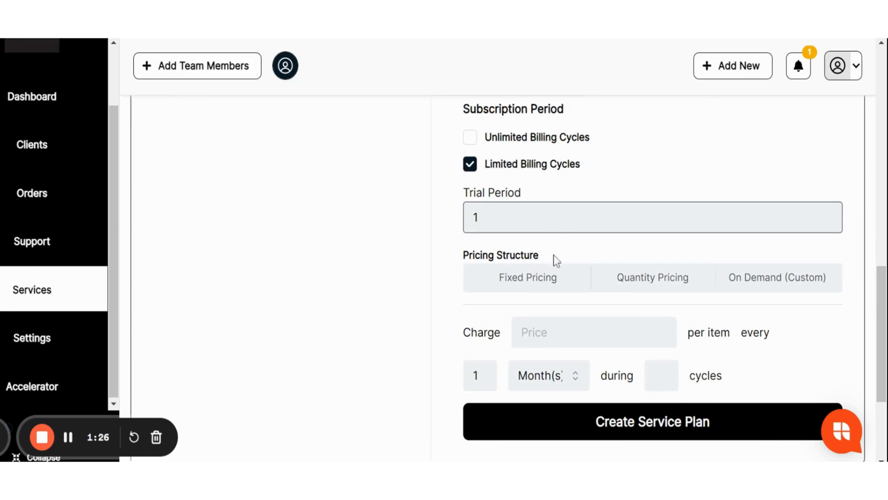
- Compare the subscription's Fixed, Quantity and On Demand (Custom) pricing structures and settle on Fixed Pricing
click(533, 278)
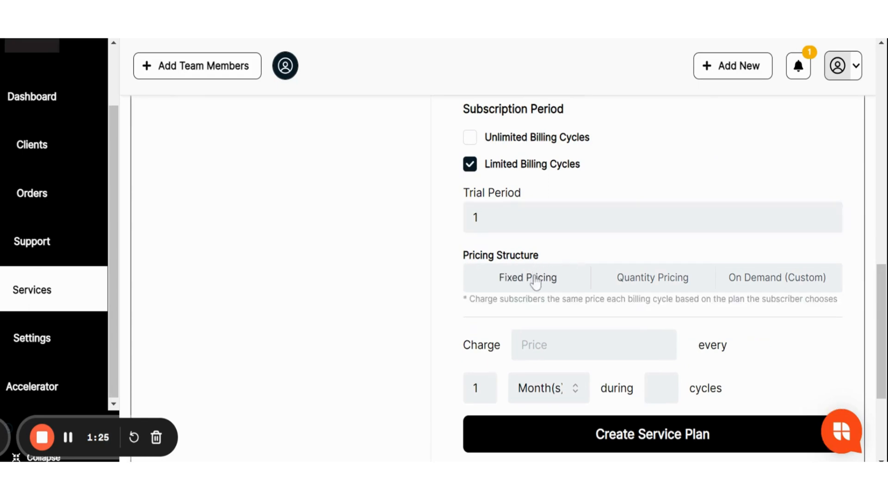
click(637, 276)
click(768, 282)
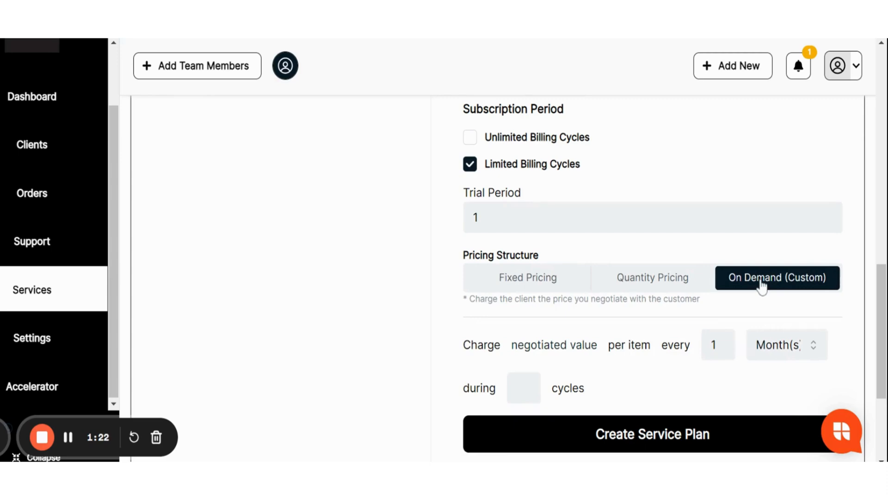
click(545, 282)
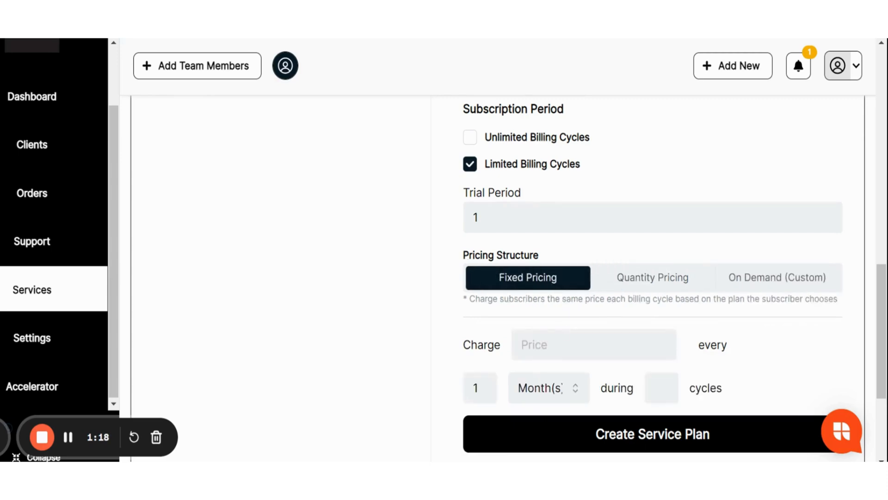
- Set the subscription charge to $200.00 every 6 months during 3 cycles
click(567, 345)
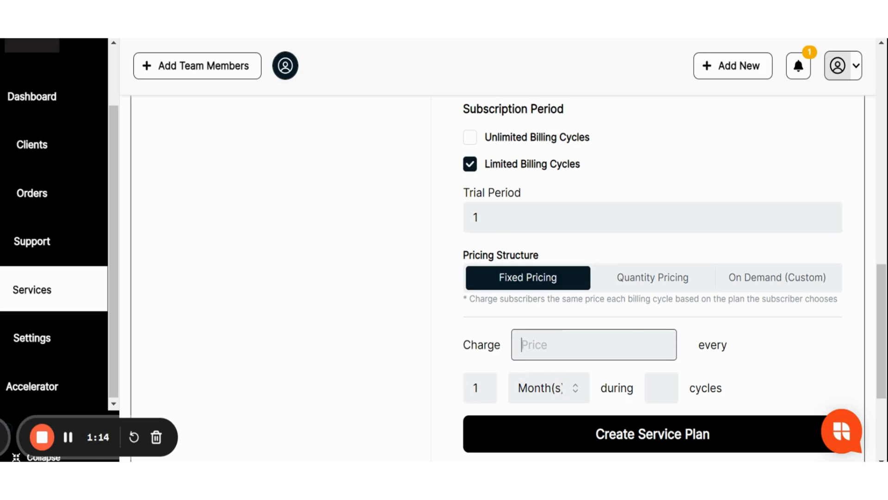
text(200)
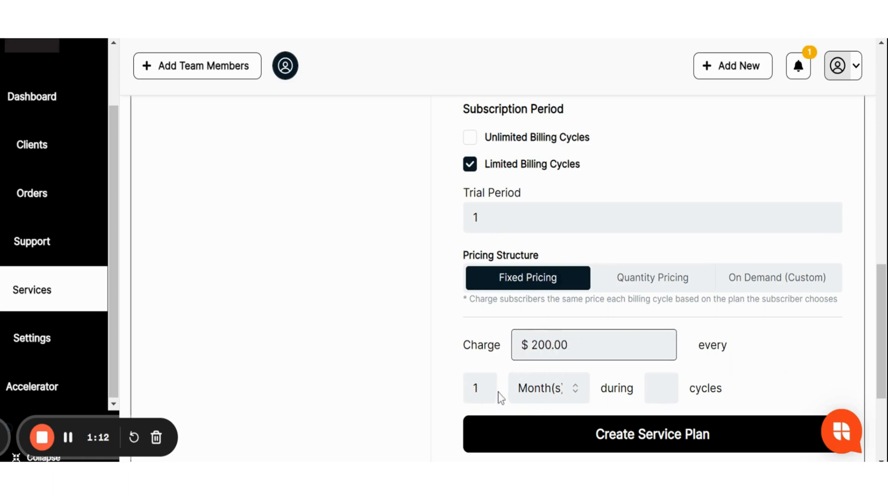
key(Tab)
text(6)
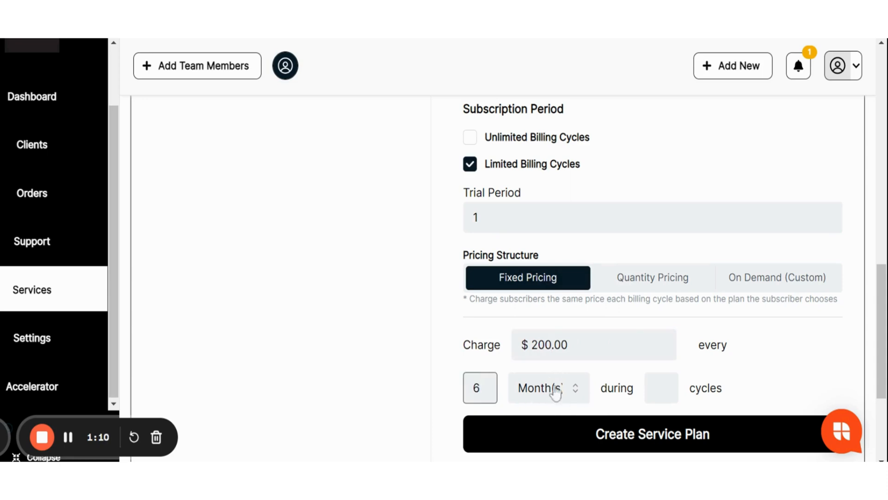
click(661, 388)
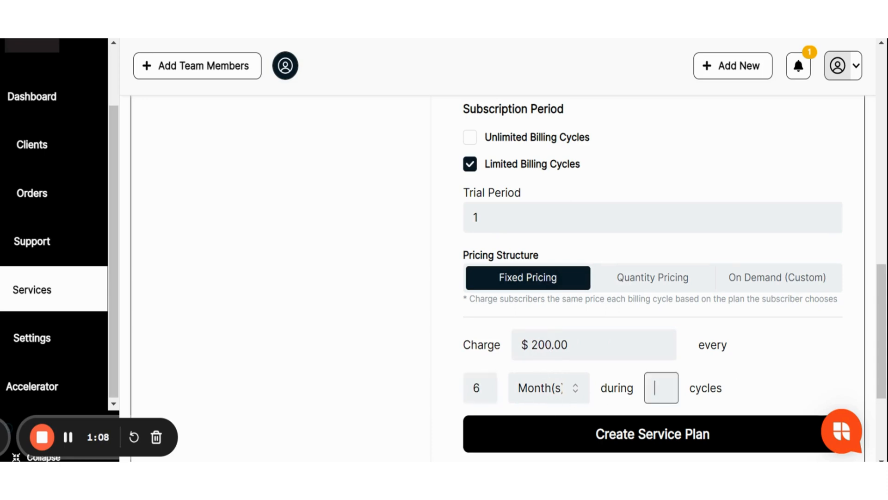
text(3)
double_click(659, 387)
click(721, 429)
- Create the service plan and go to the list of active service packages
drag(885, 368, 885, 389)
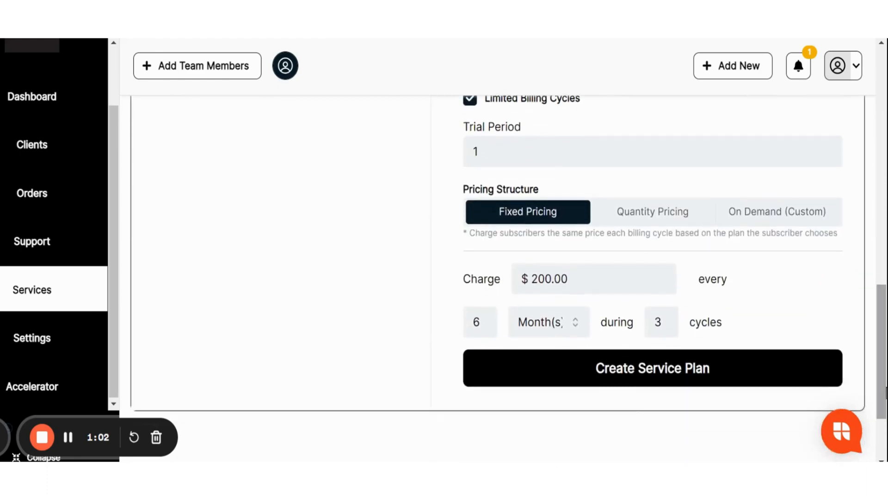
click(665, 369)
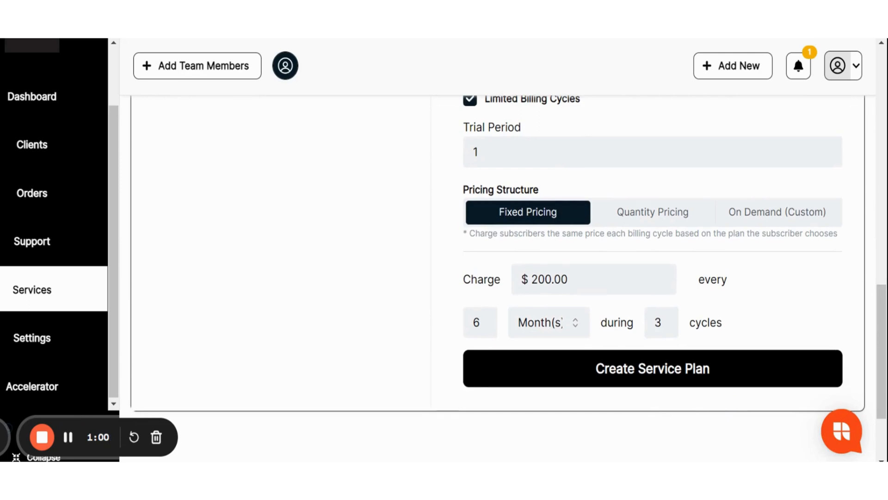
drag(884, 327, 875, 123)
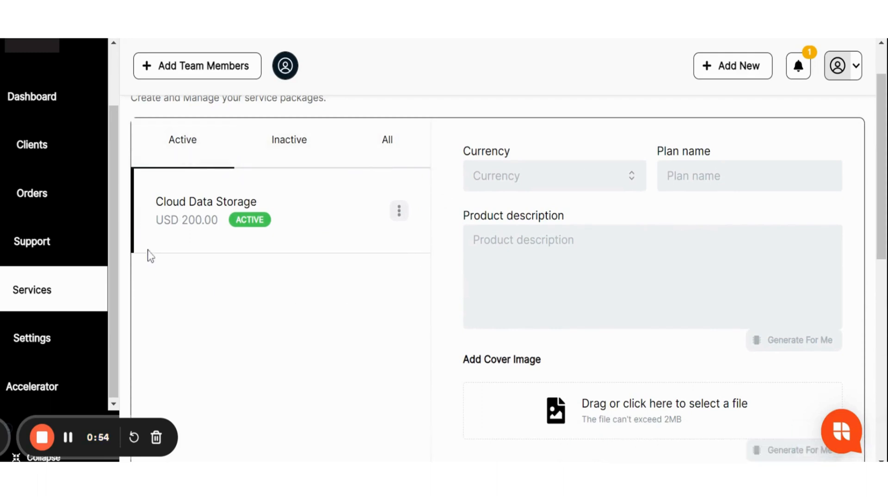
- Open the Cloud Data Storage plan for updating and look at the other actions available for it
click(399, 221)
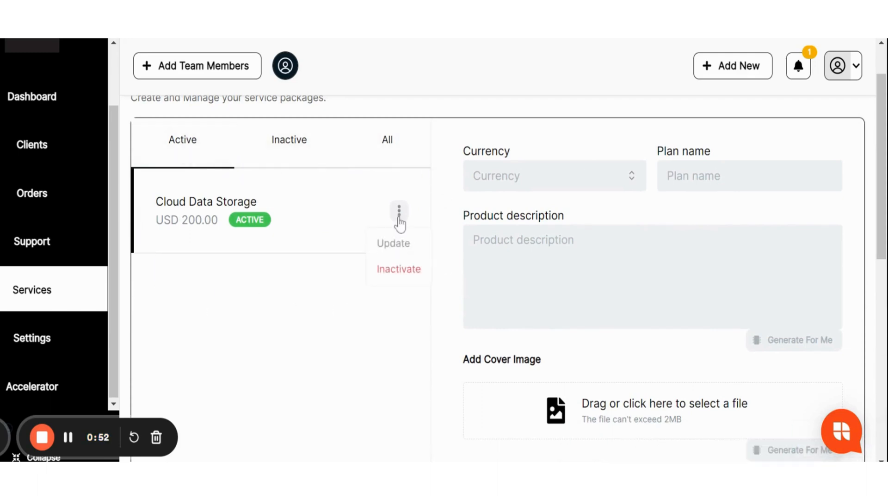
click(394, 242)
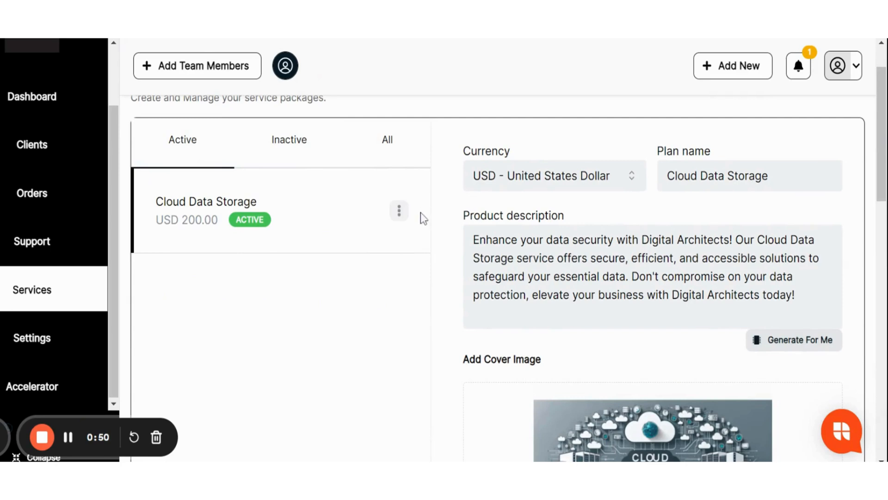
click(400, 211)
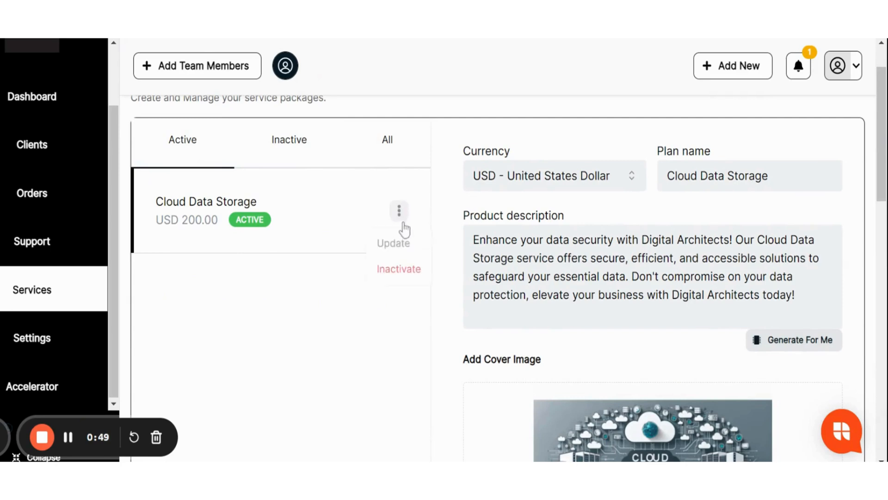
click(390, 314)
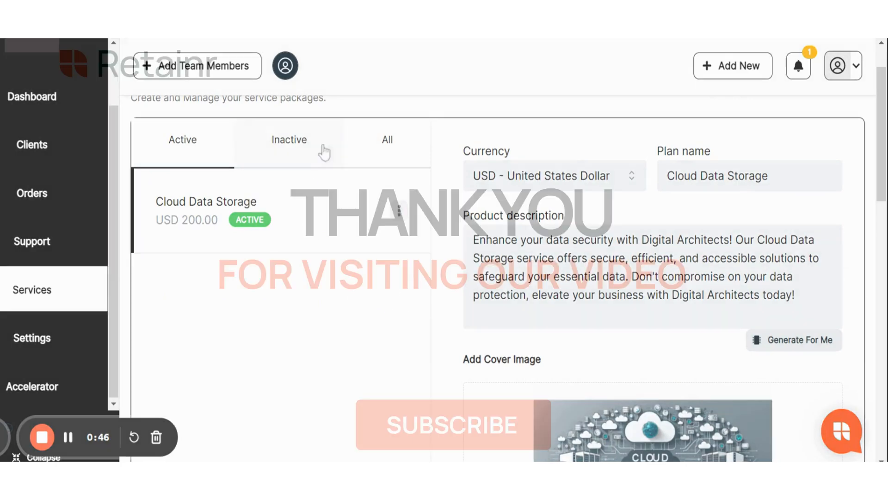